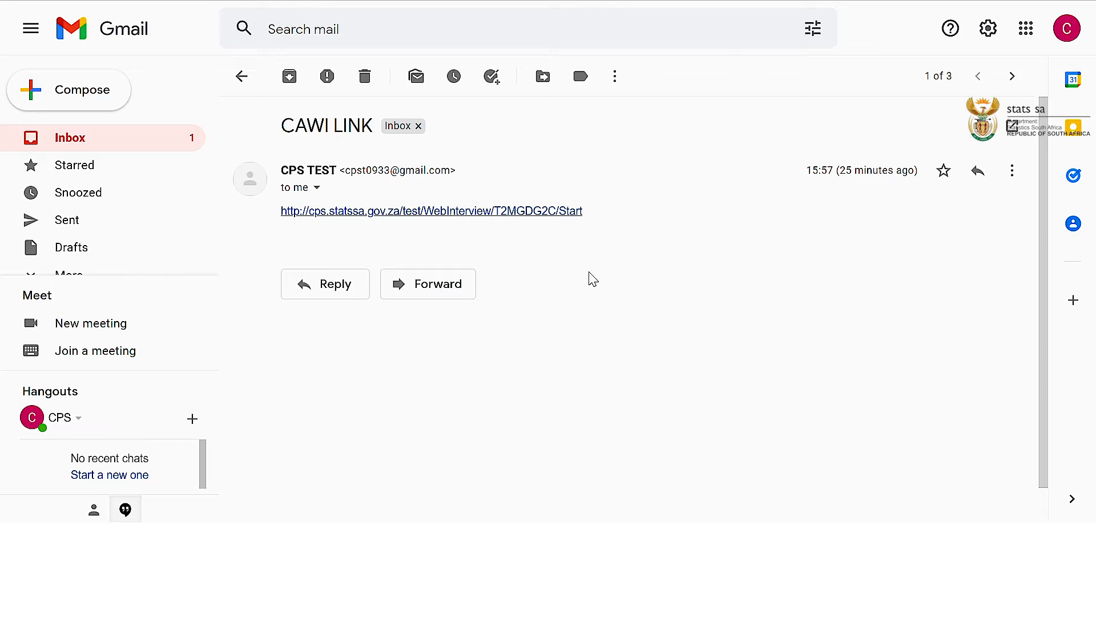
Open the survey link in the CAWI LINK email and start a new interview.
left_click(509, 211)
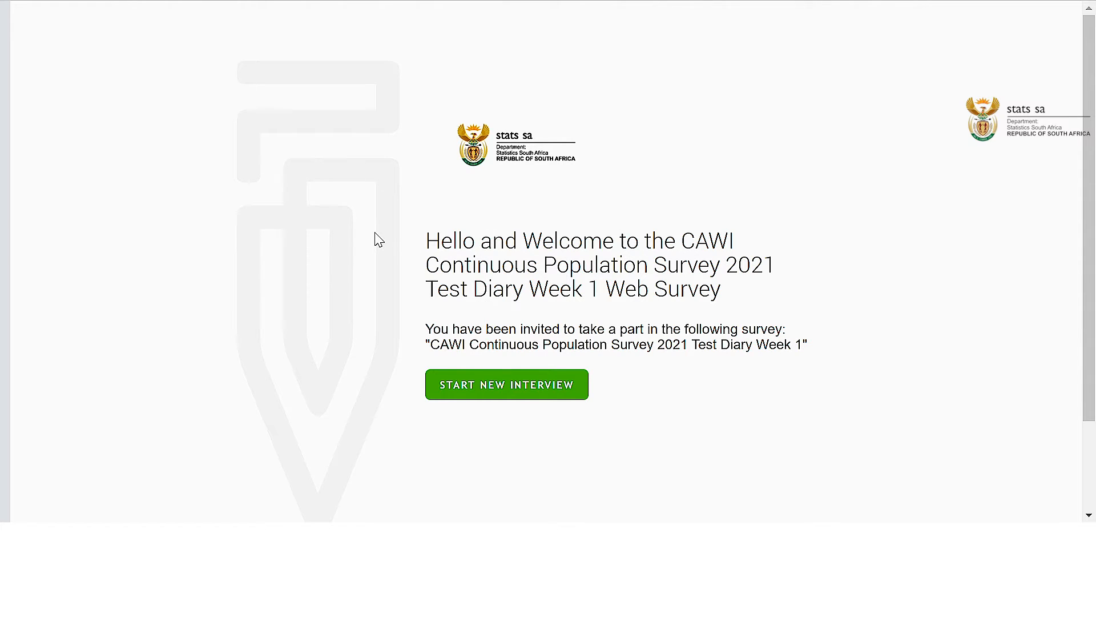
left_click(516, 389)
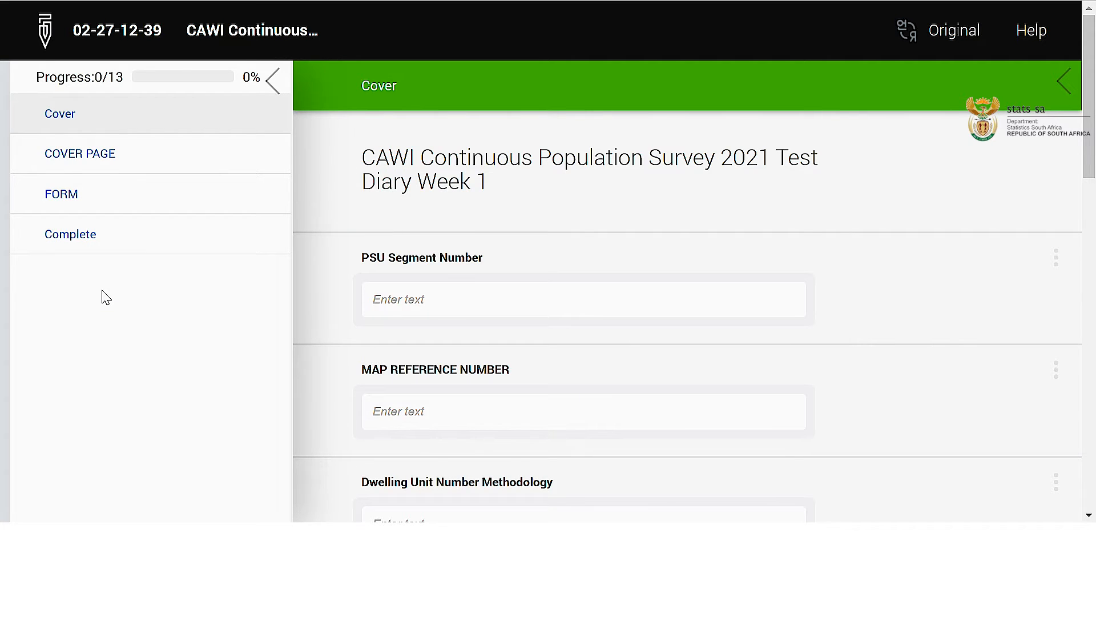
Add "low gi brown bread" as a purchased item in the FORM section of the questionnaire.
left_click(86, 201)
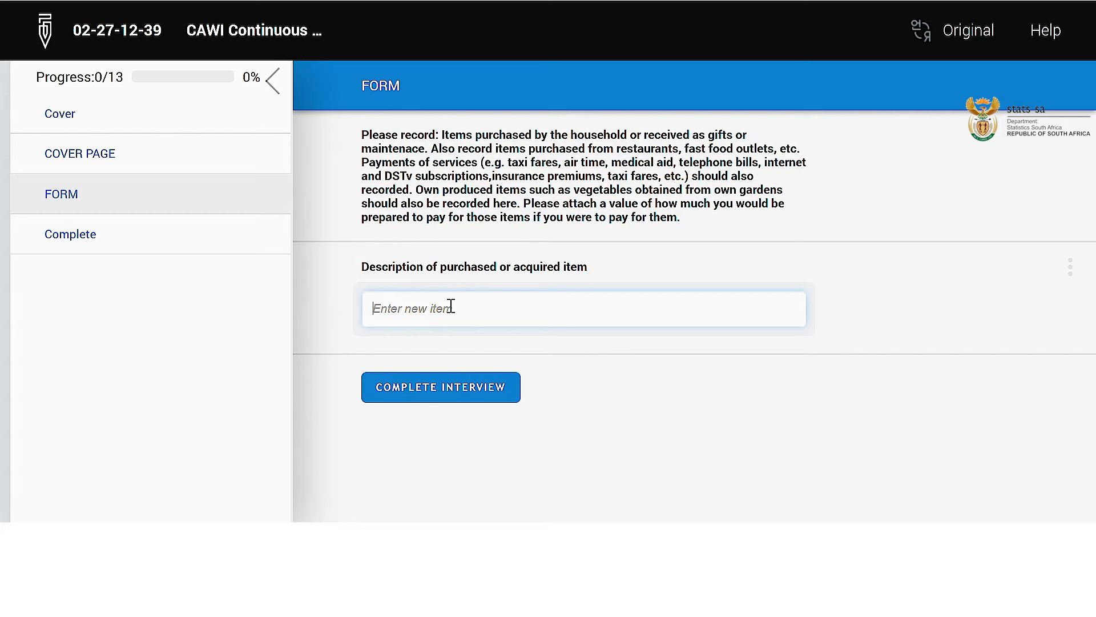
type("low gi brown bread")
key("Return")
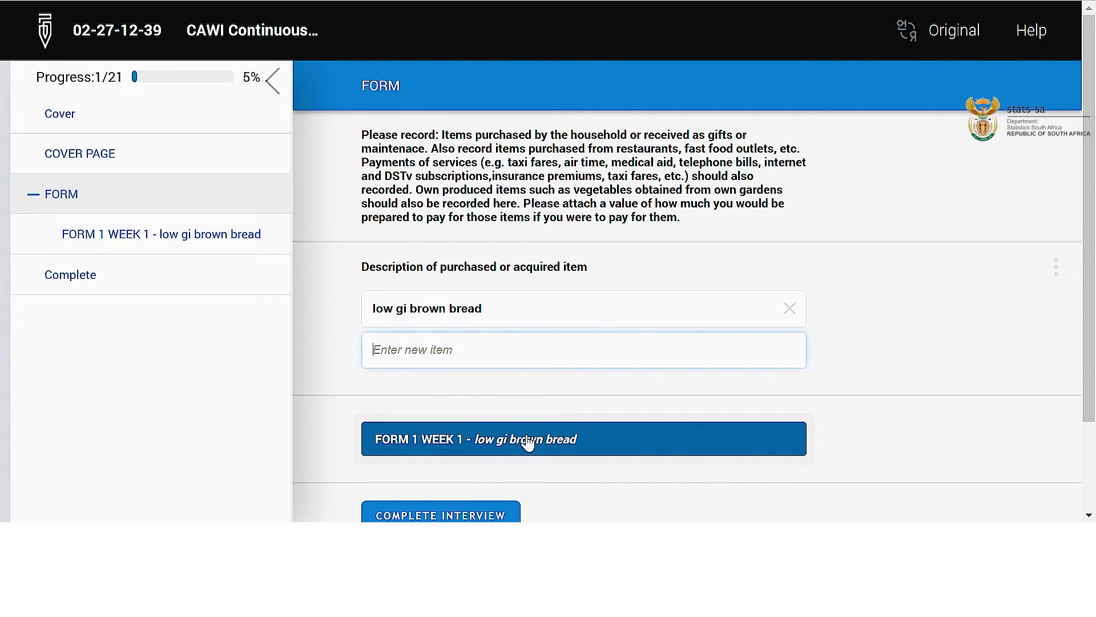
Open the week 1 form for low gi brown bread and set the day of purchase to 2021-10-20.
left_click(472, 444)
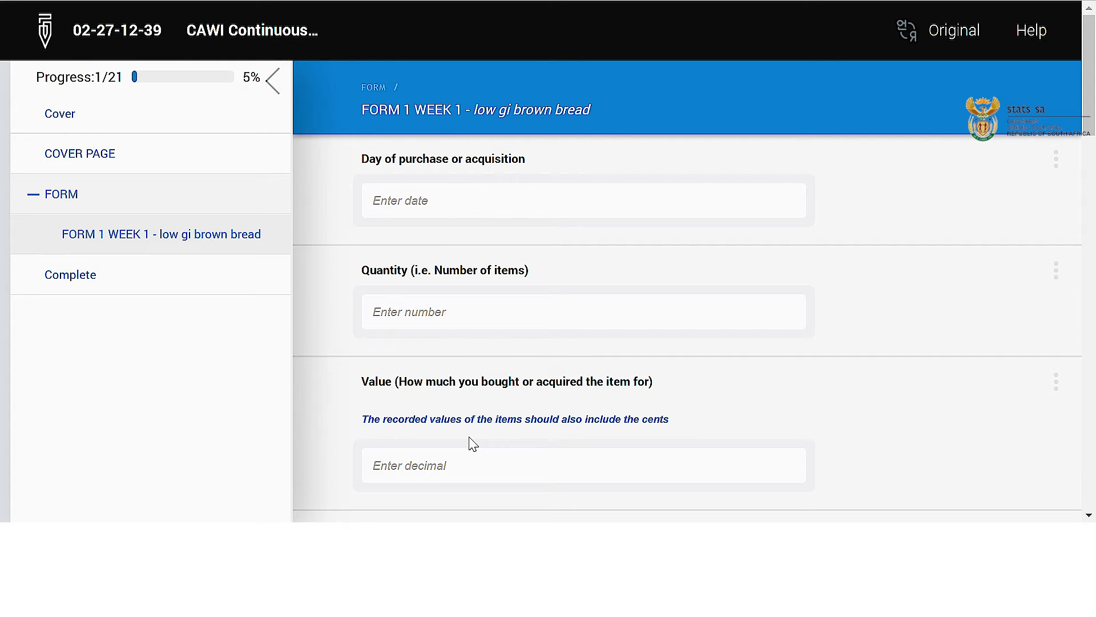
left_click(551, 193)
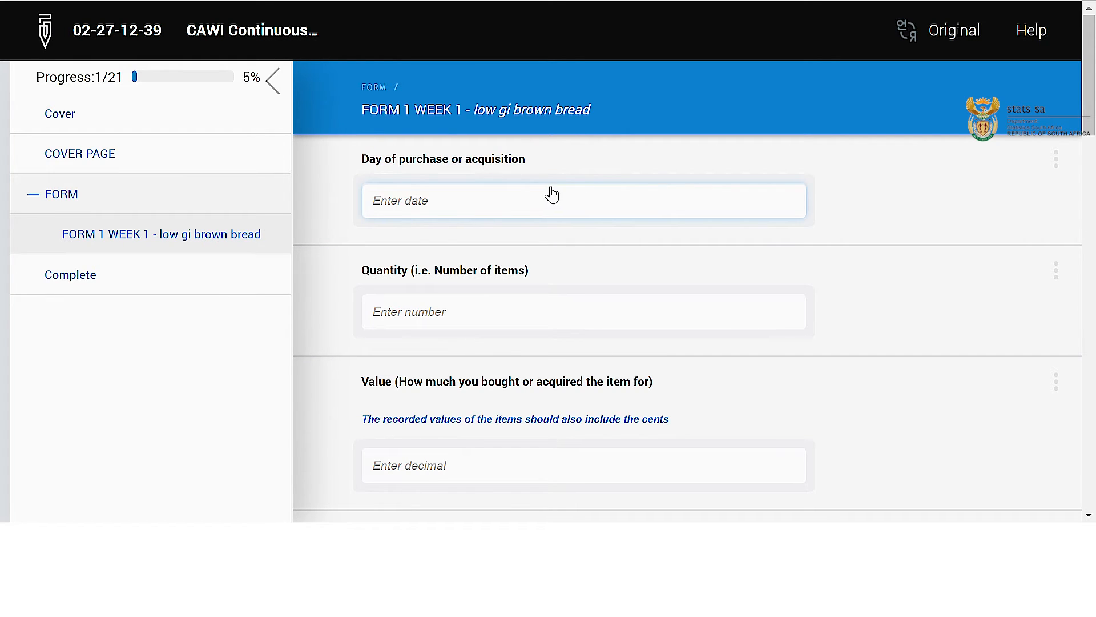
left_click(402, 203)
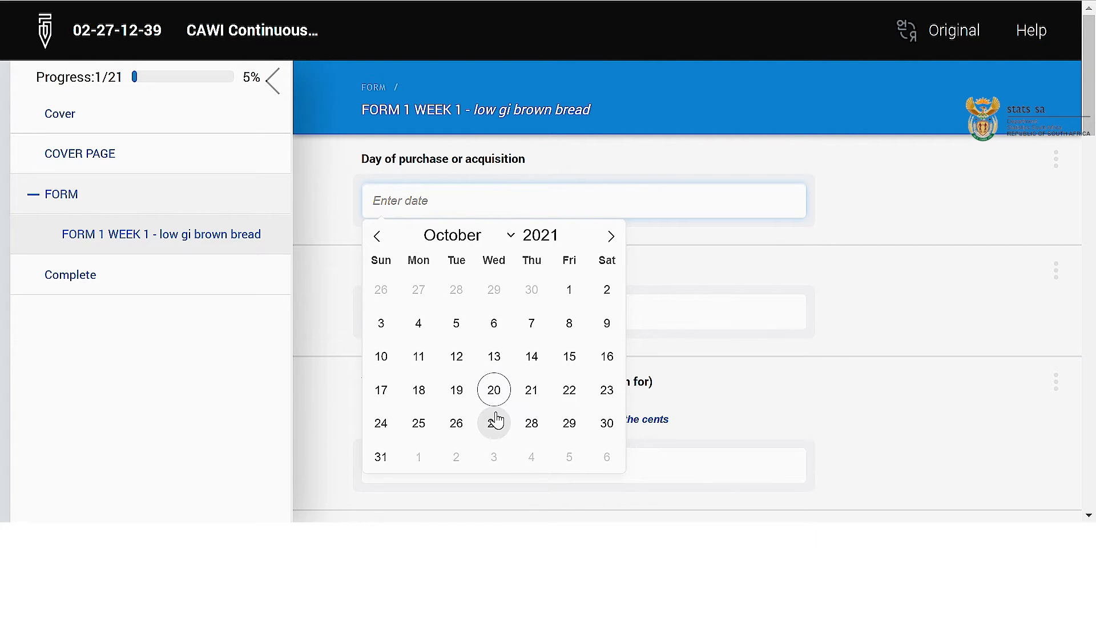
left_click(494, 391)
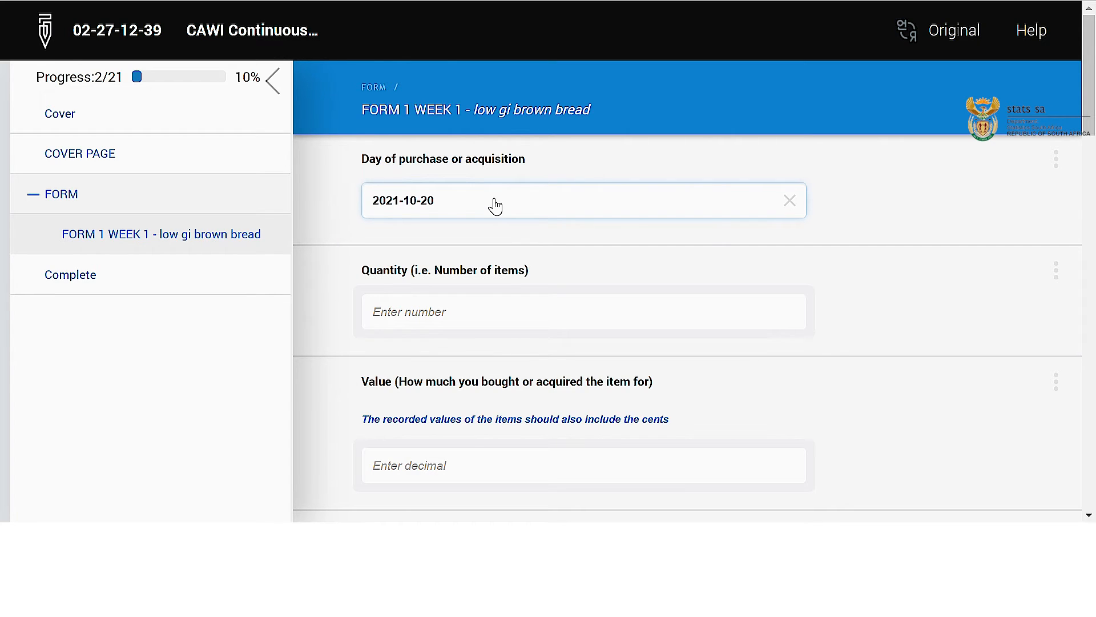
Enter a quantity of 2 and a value of 48.98 for the bread.
left_click(434, 322)
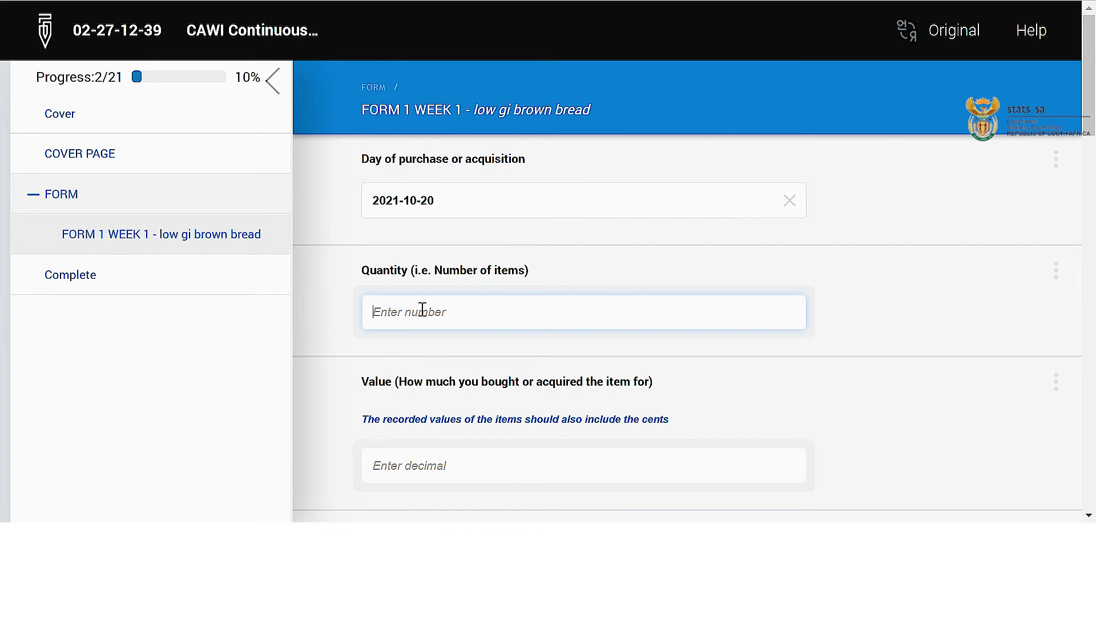
type("2")
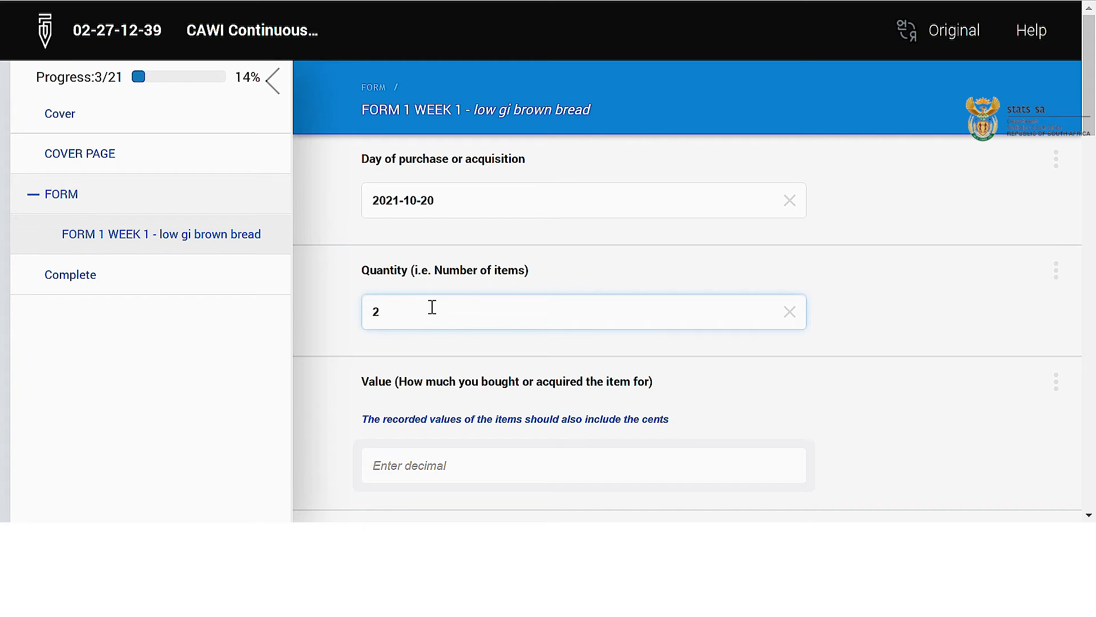
left_click(478, 473)
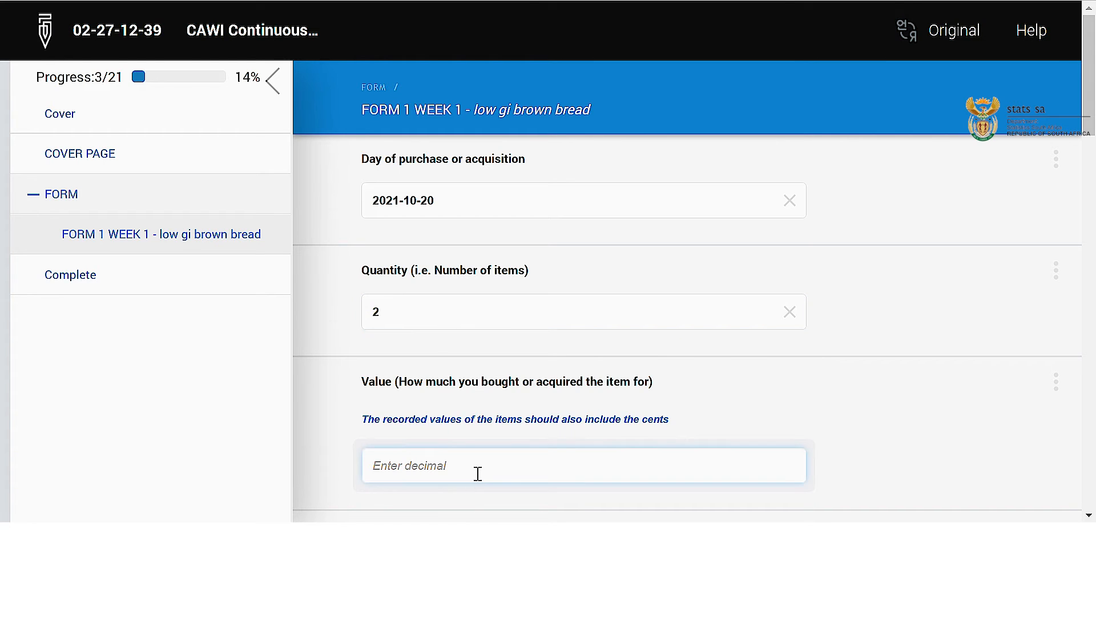
type("48.98")
key("Return")
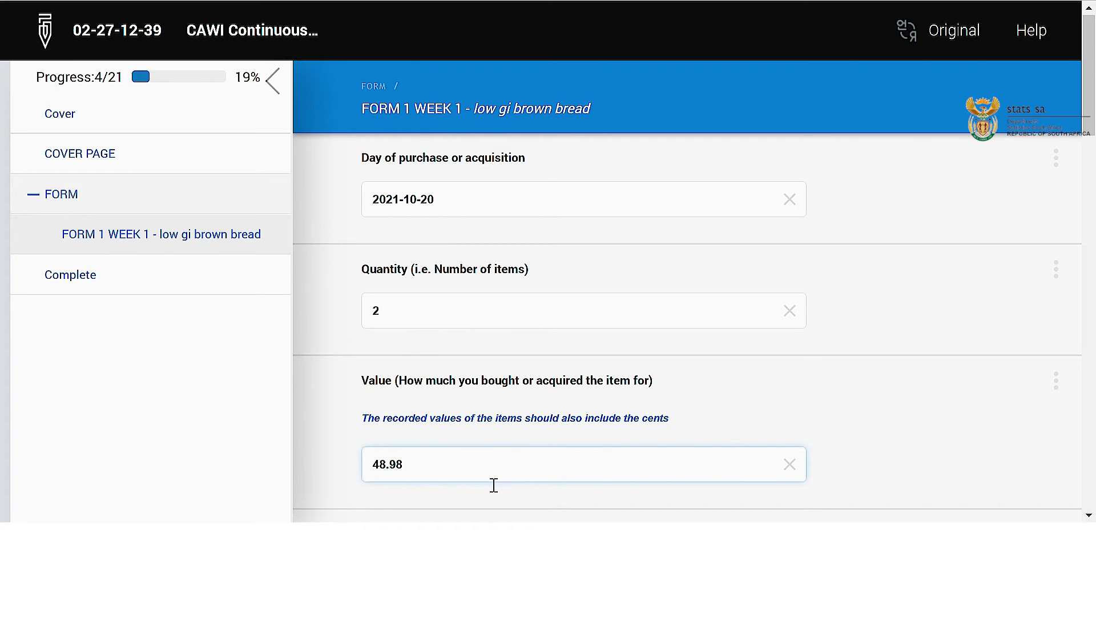
Set the bread's source to Shop and answer Yes for the household's own consumption.
scroll(491, 491, "down", 3)
scroll(489, 503, "down", 2)
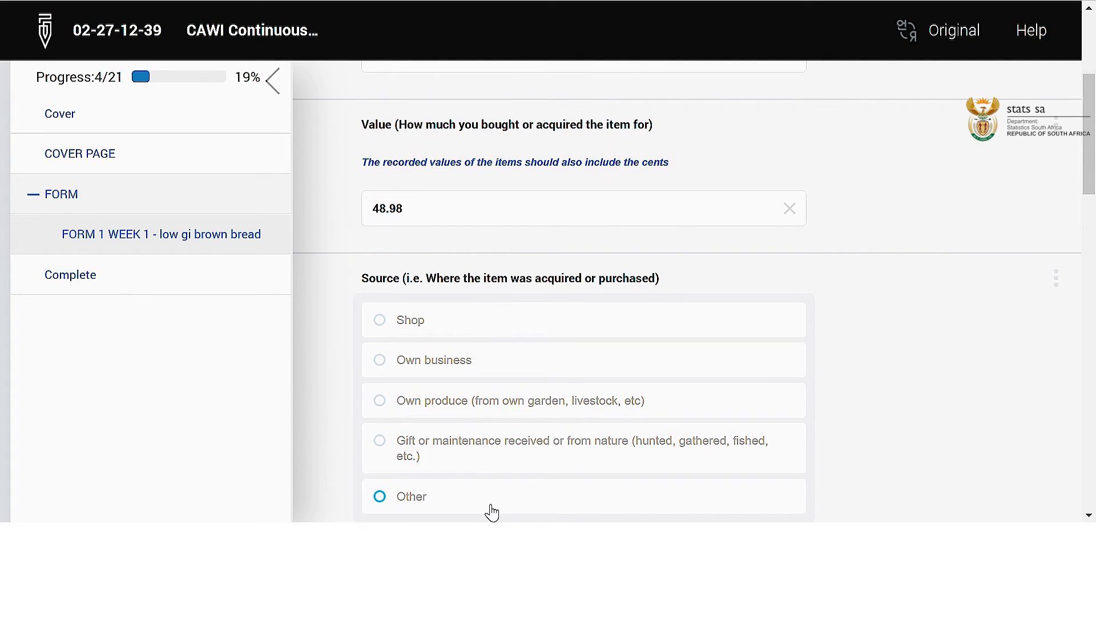
scroll(533, 362, "down", 1)
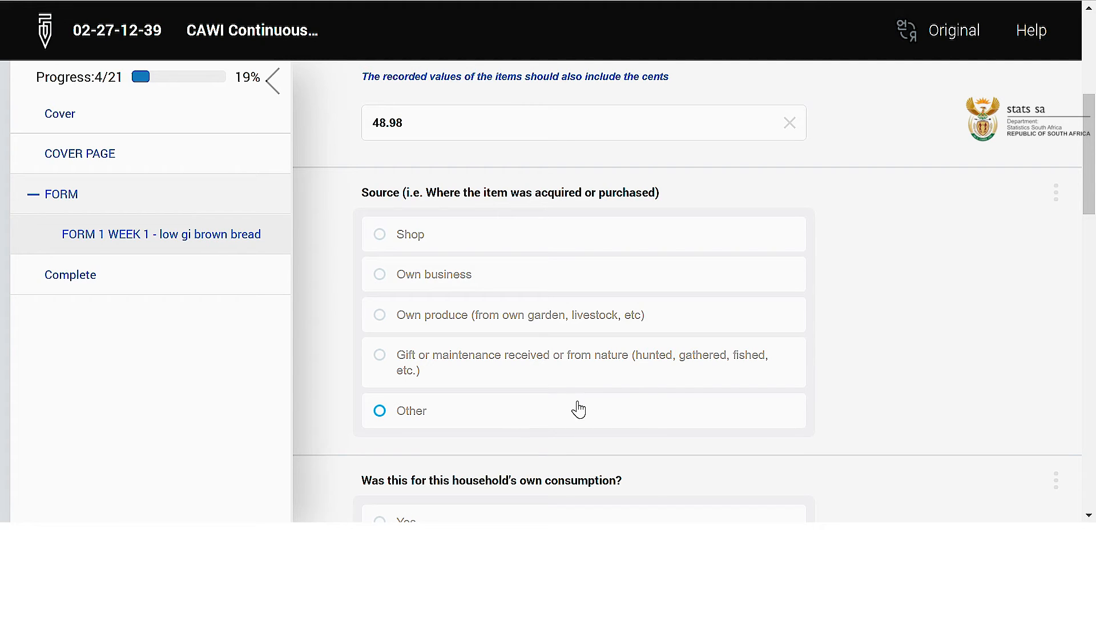
left_click(412, 234)
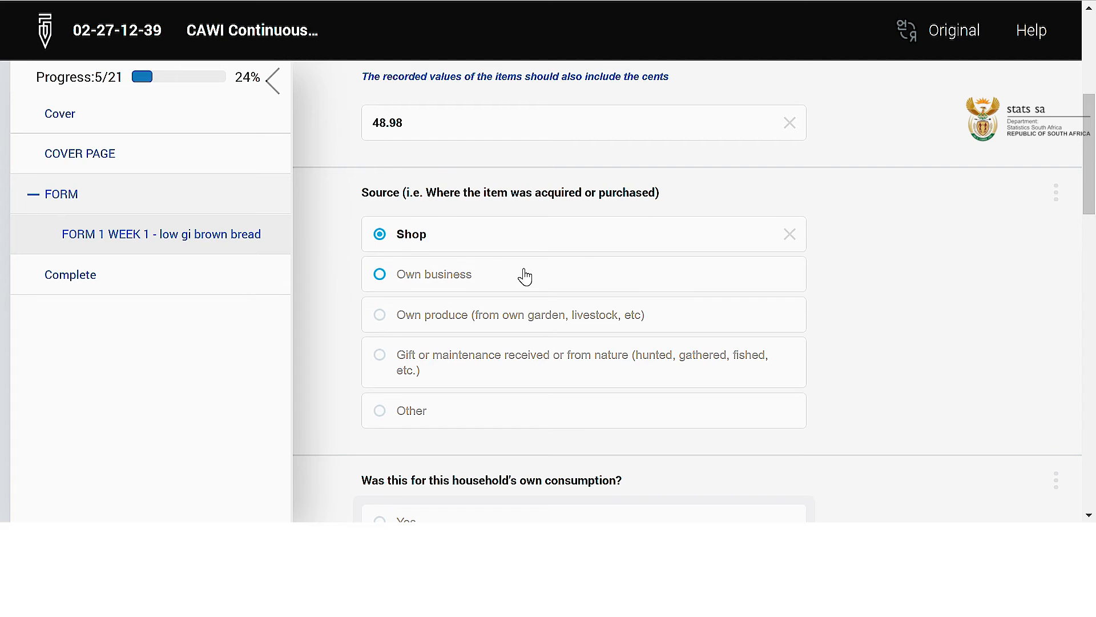
scroll(494, 268, "down", 1)
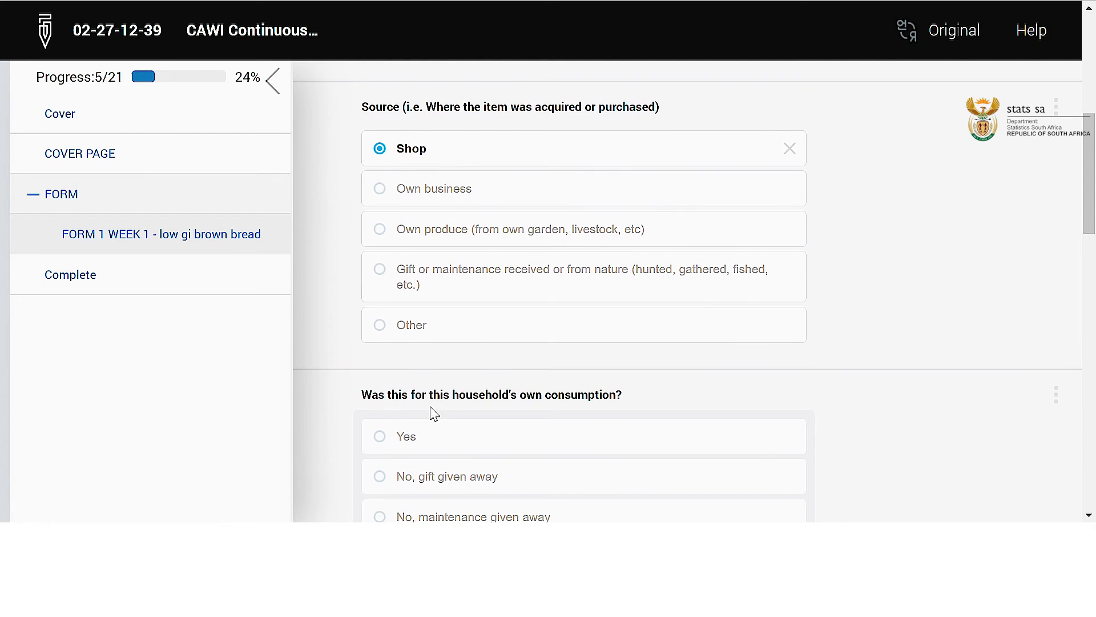
scroll(434, 406, "down", 1)
scroll(454, 393, "down", 1)
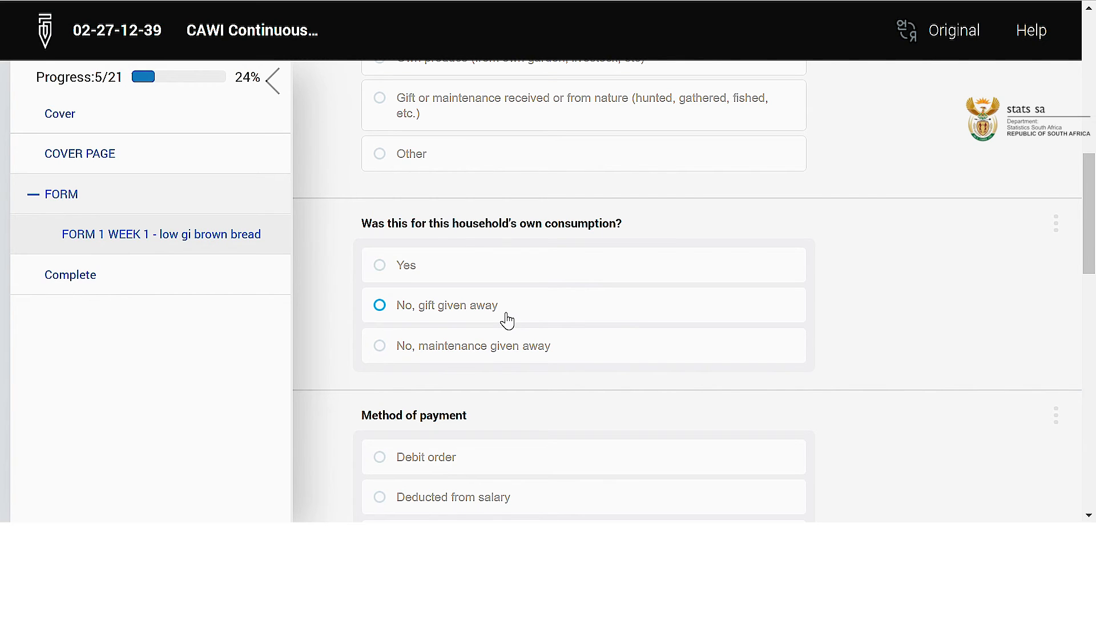
left_click(427, 268)
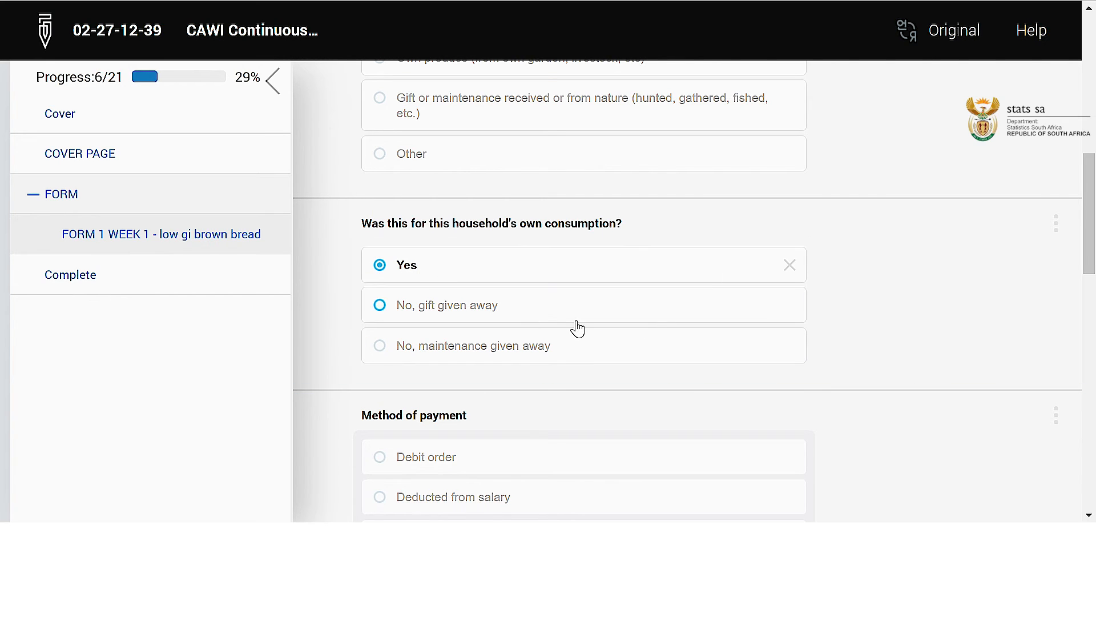
Choose Card payment as the method of payment for the bread.
scroll(599, 329, "down", 5)
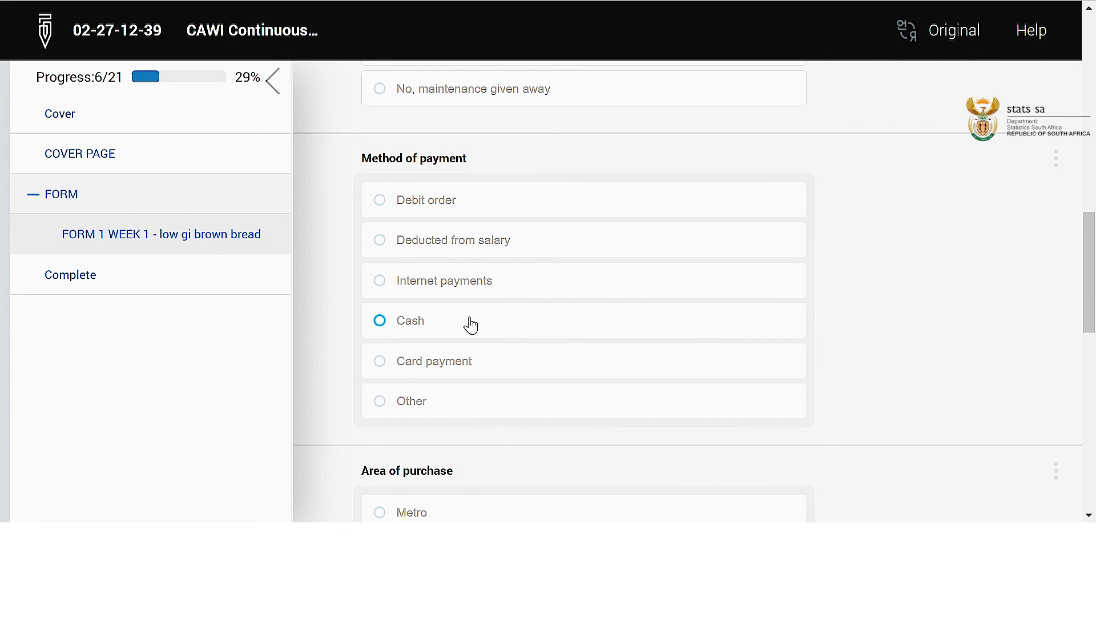
scroll(470, 324, "down", 3)
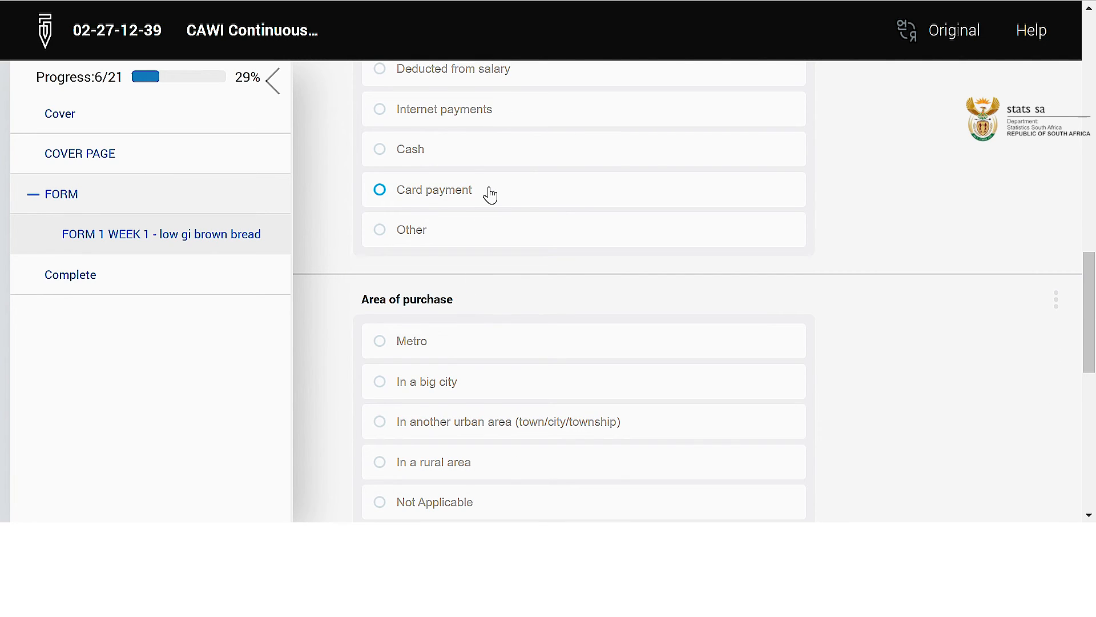
left_click(472, 191)
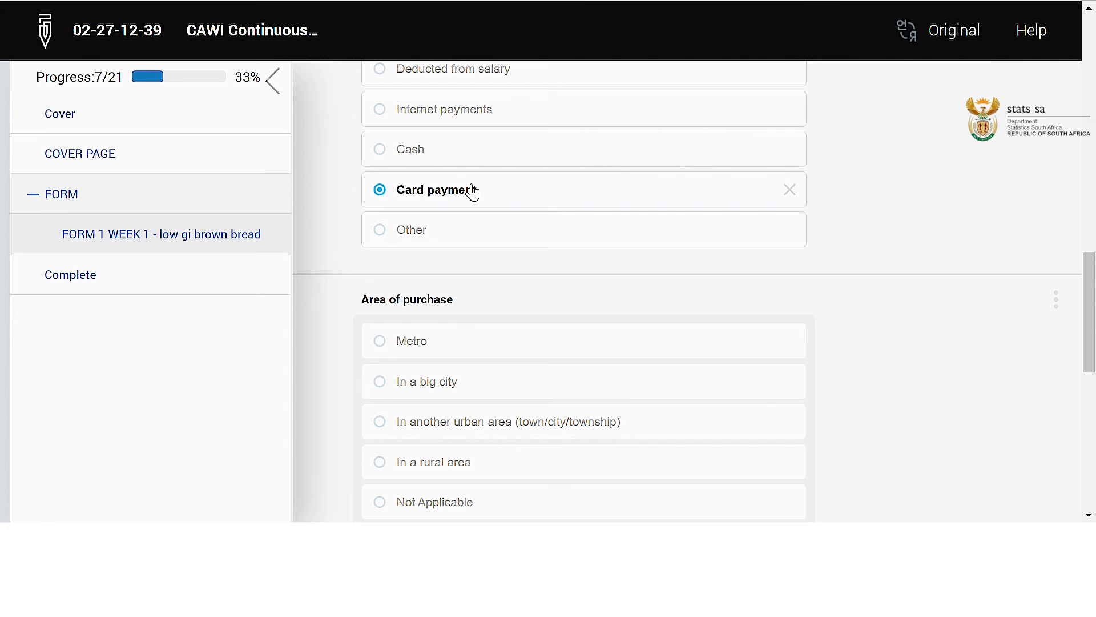
Set the area of purchase to In a big city and the type of retailer to Chain store.
scroll(514, 315, "down", 3)
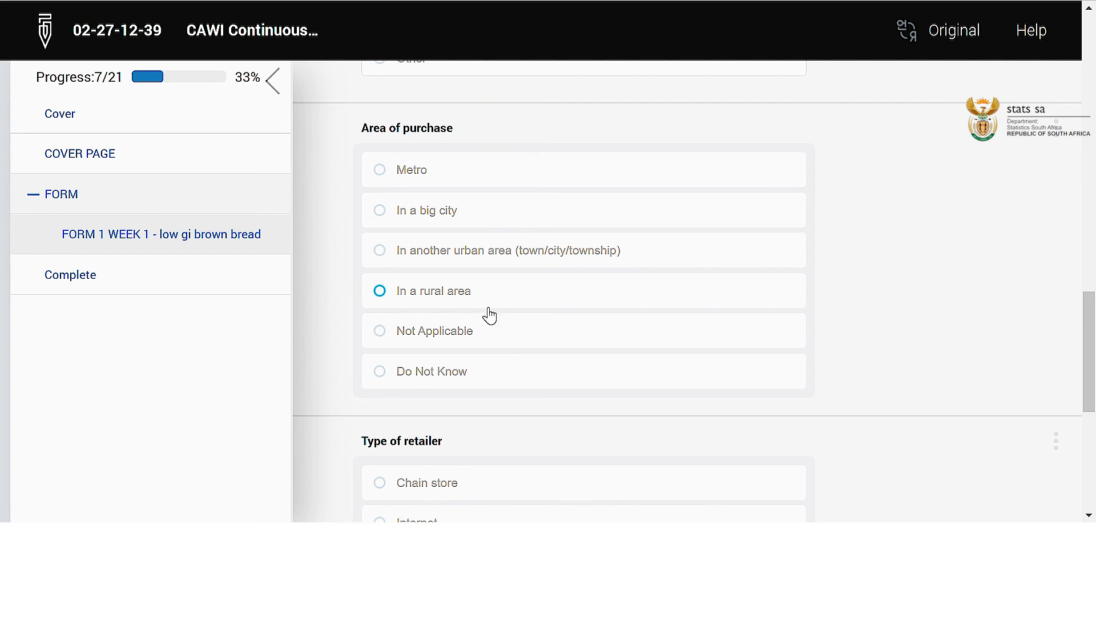
left_click(467, 213)
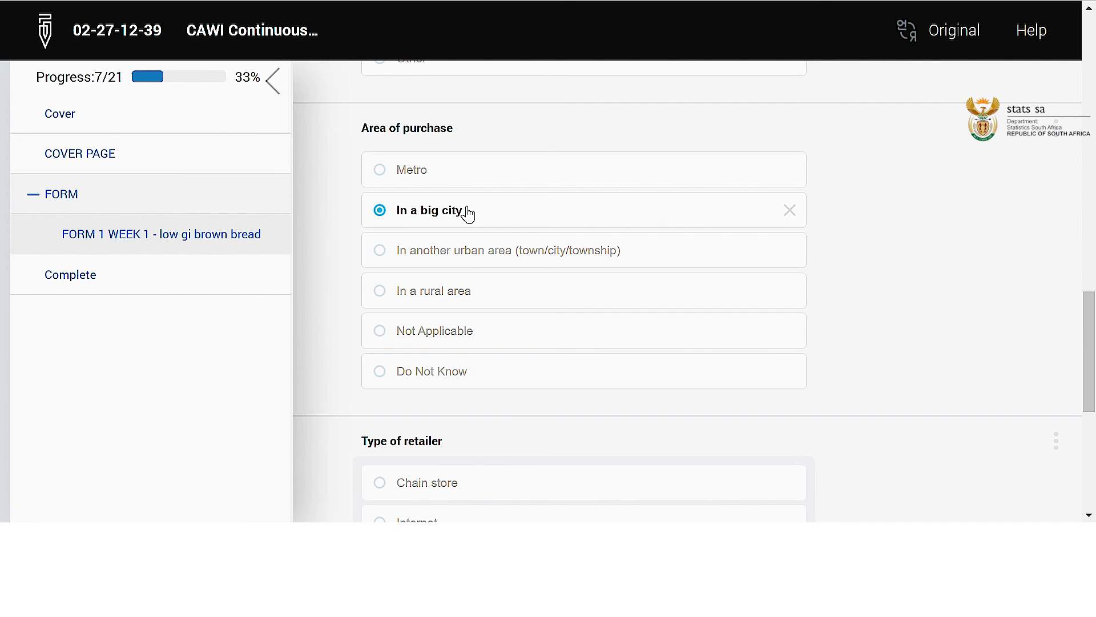
scroll(466, 223, "down", 1)
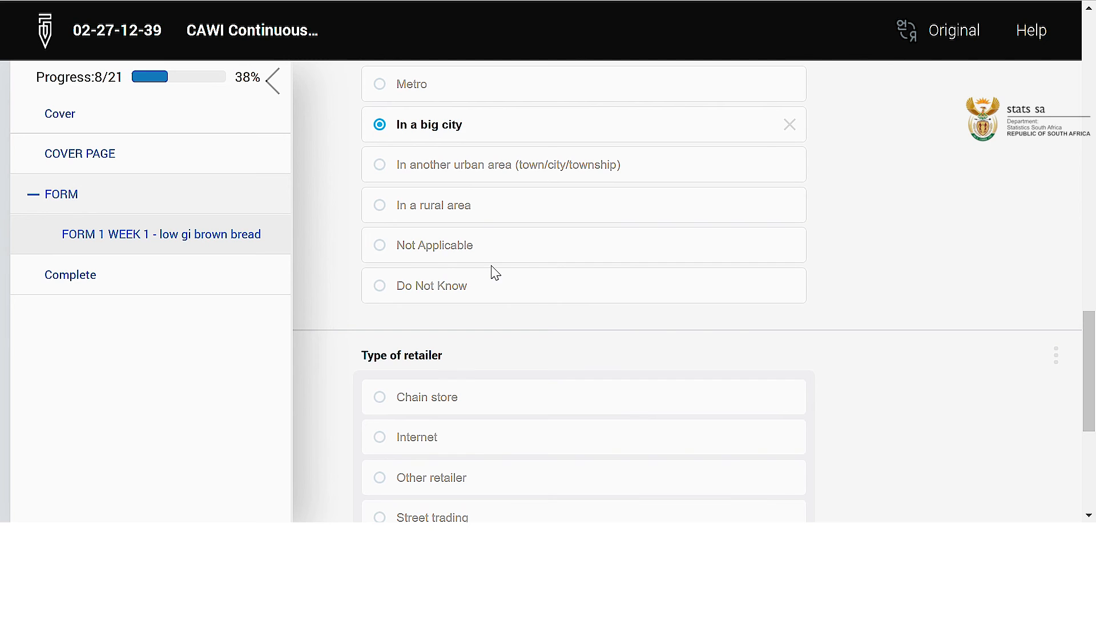
scroll(480, 313, "down", 2)
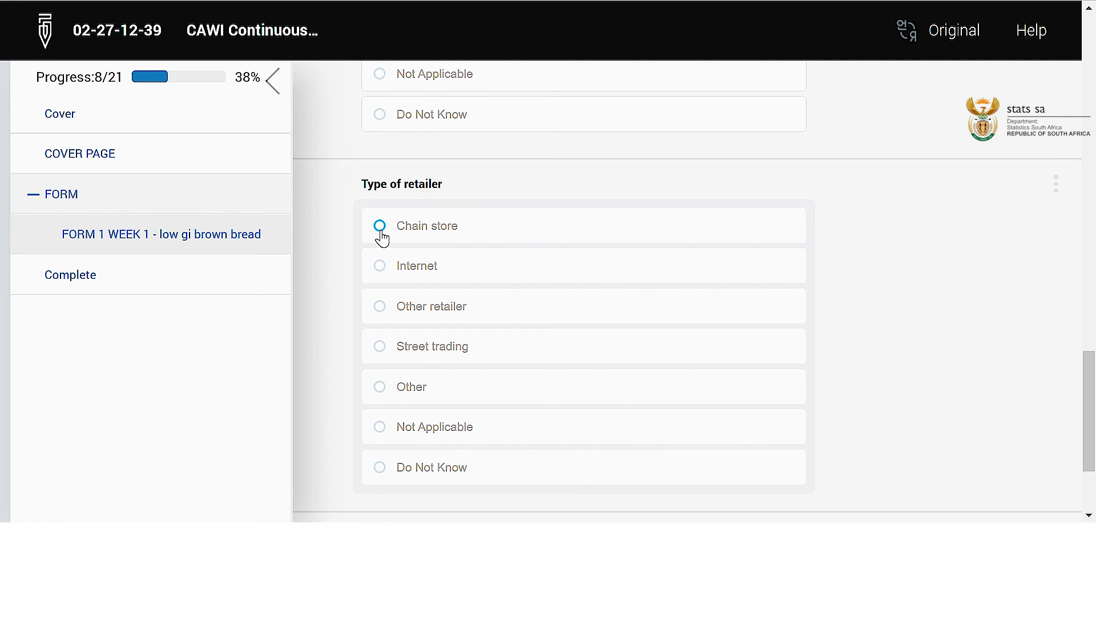
left_click(431, 233)
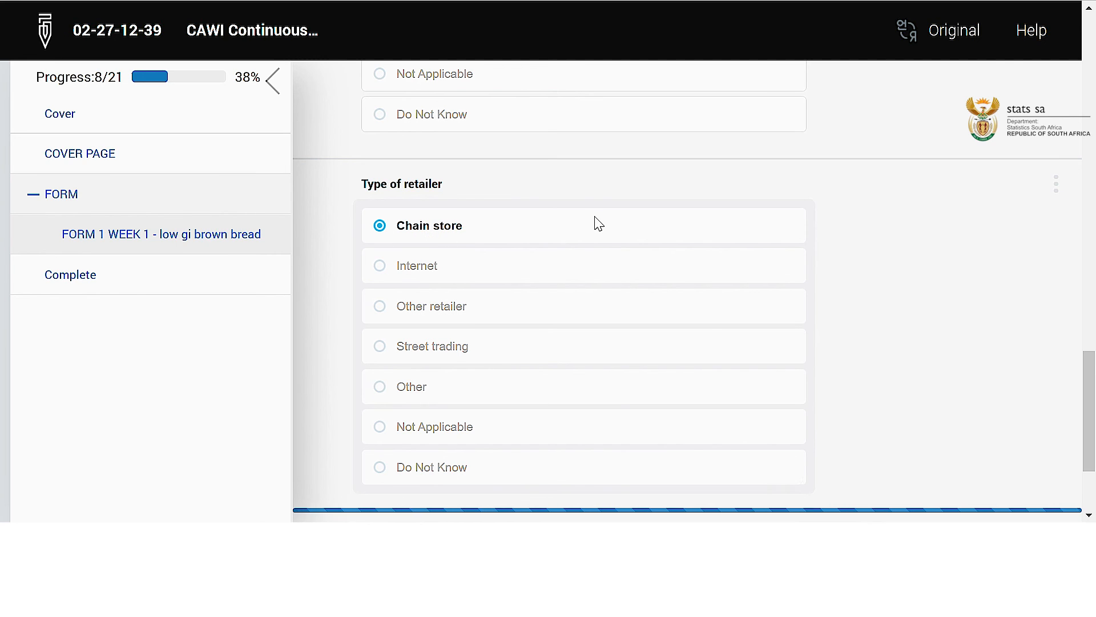
Return to the FORM section and submit the interview as complete, leaving the supervisor note empty.
scroll(576, 263, "down", 3)
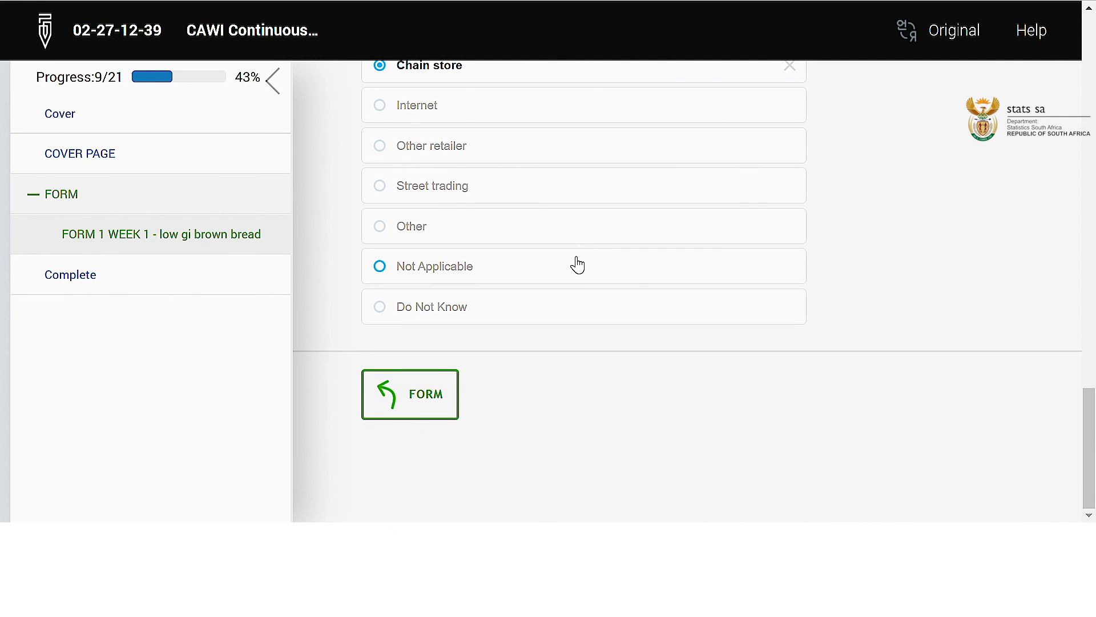
left_click(403, 393)
scroll(542, 314, "down", 2)
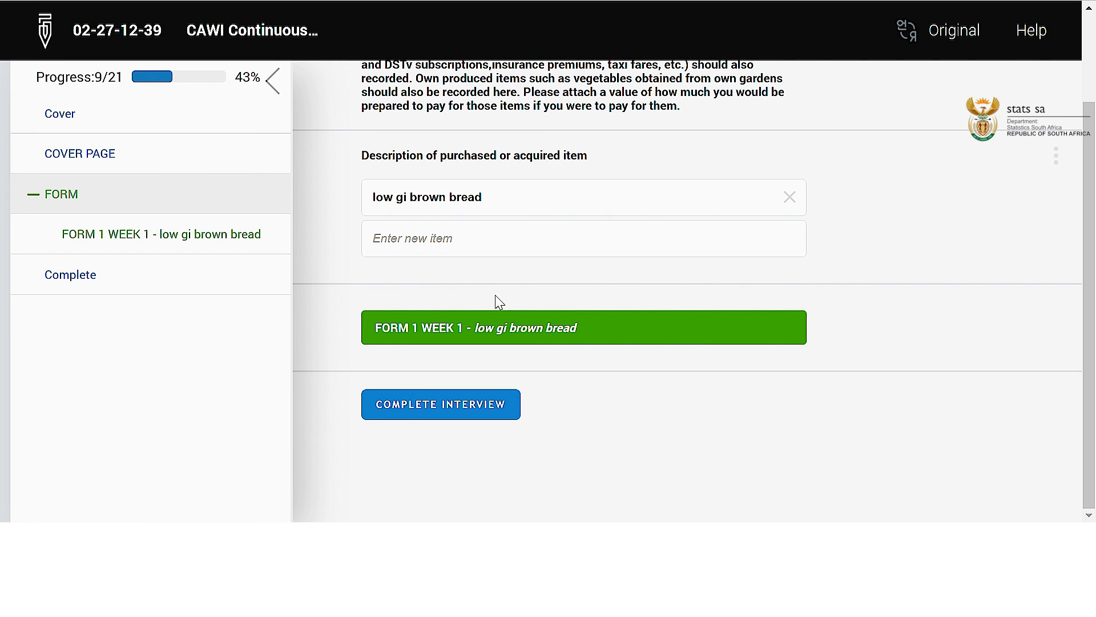
left_click(437, 405)
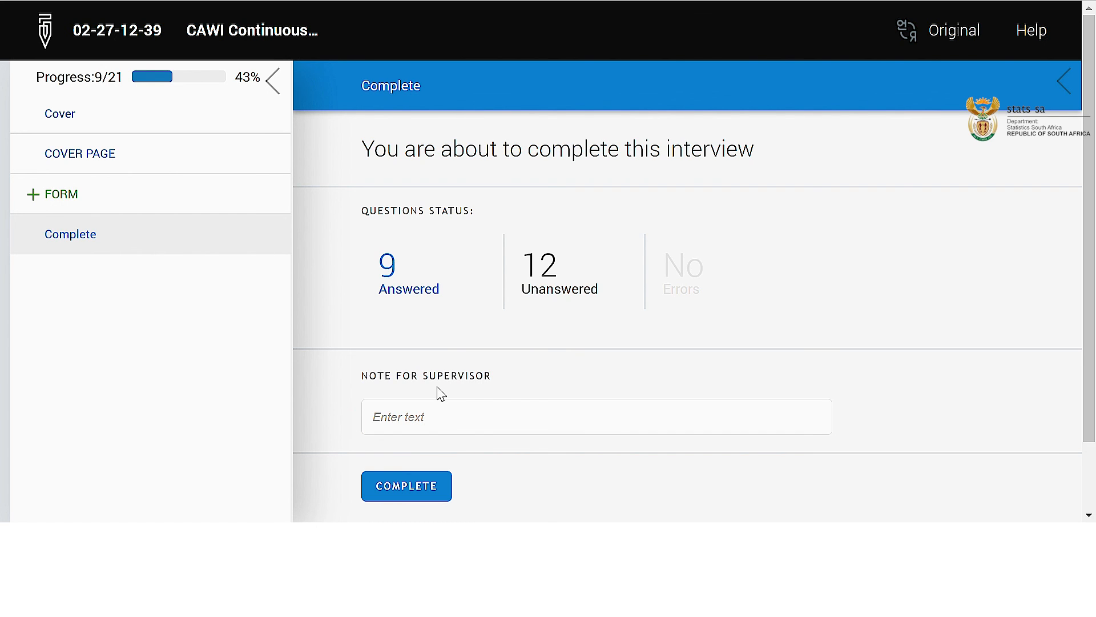
scroll(438, 392, "down", 2)
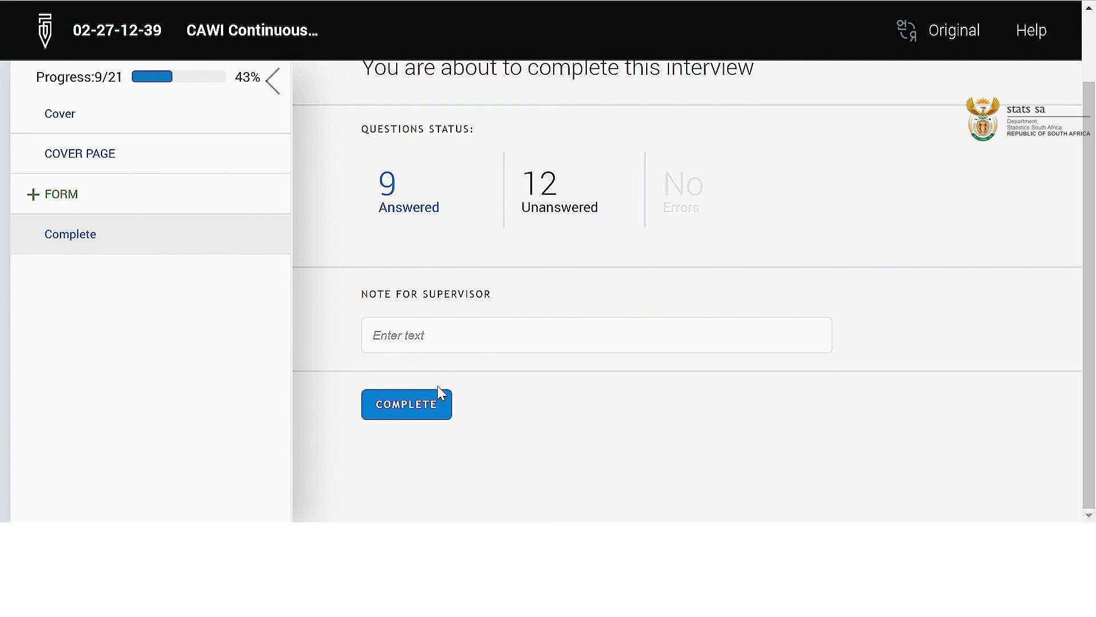
left_click(394, 412)
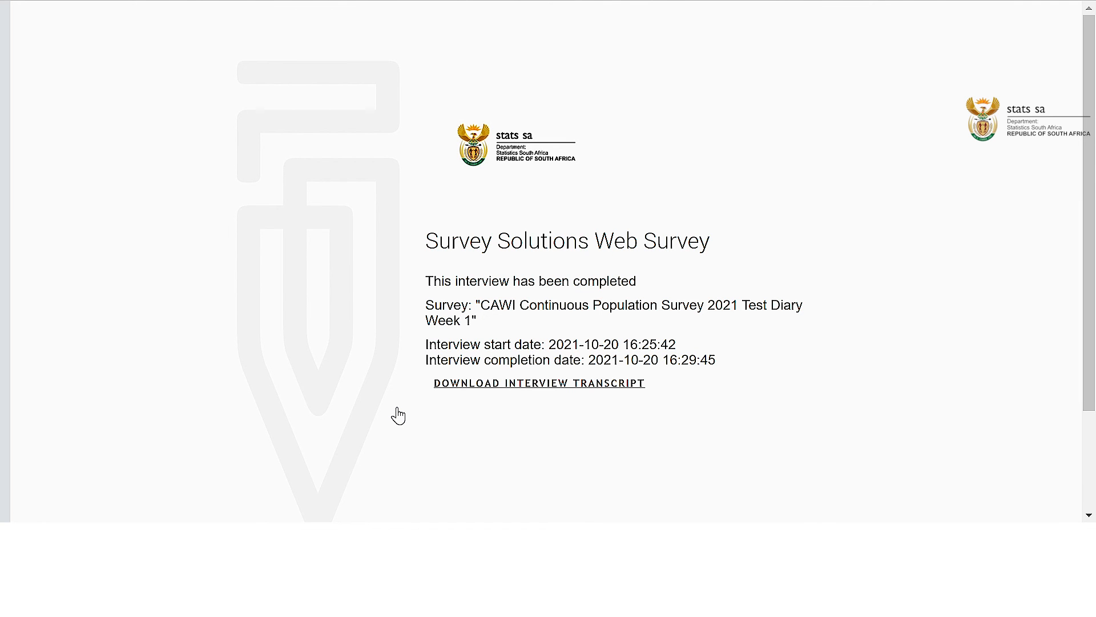